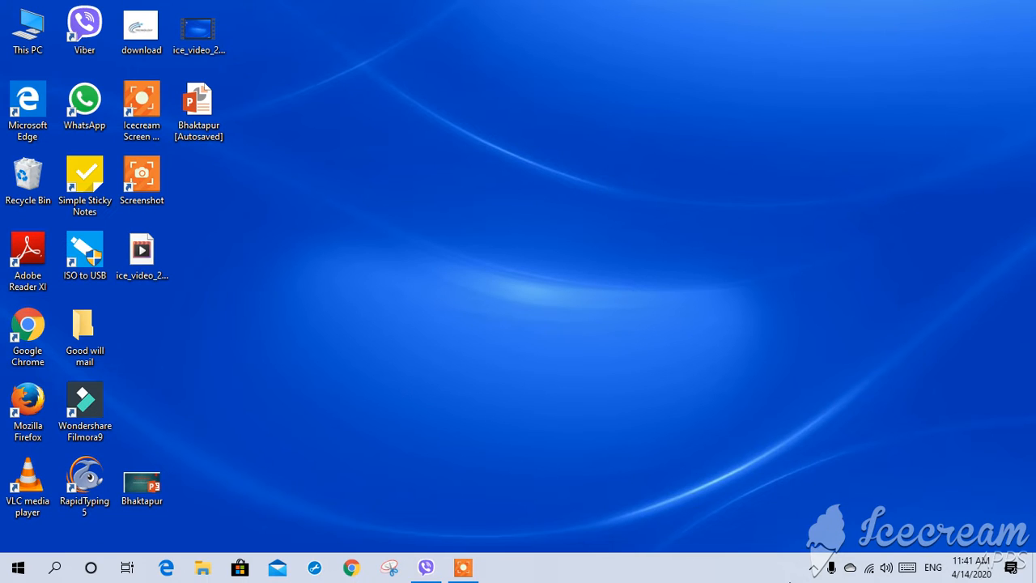
- Launch Excel 2016 from Windows search, start a blank workbook, then close Excel
{"action": "left_click", "coordinate": [57, 569]}
{"action": "type", "text": "mic"}
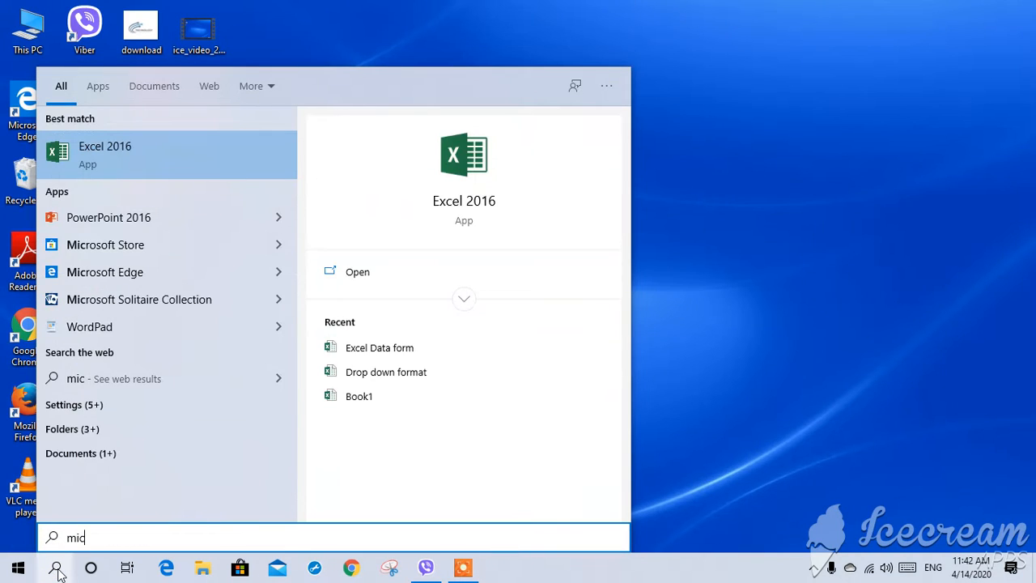
{"action": "left_click", "coordinate": [139, 161]}
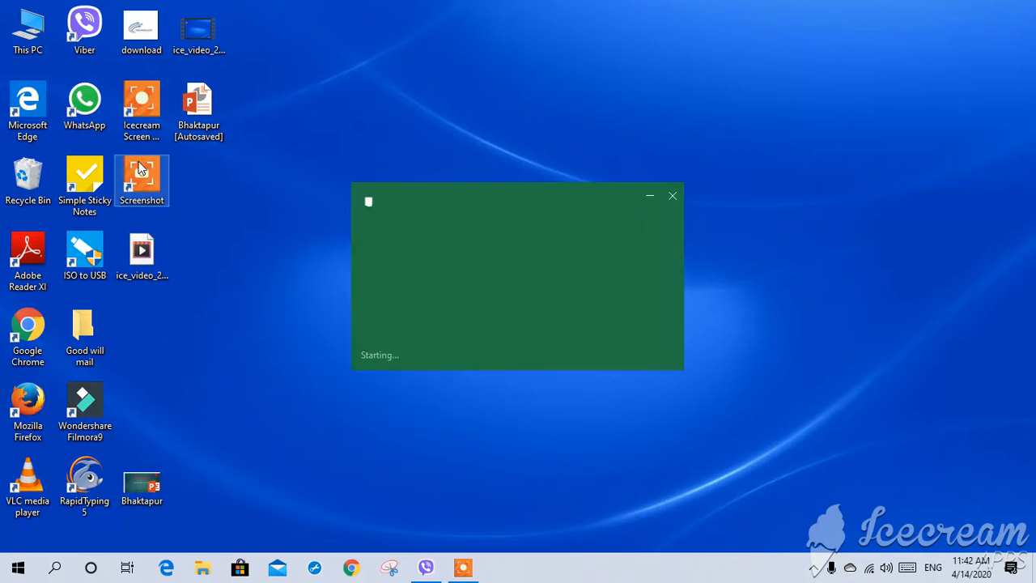
{"action": "left_click", "coordinate": [378, 219]}
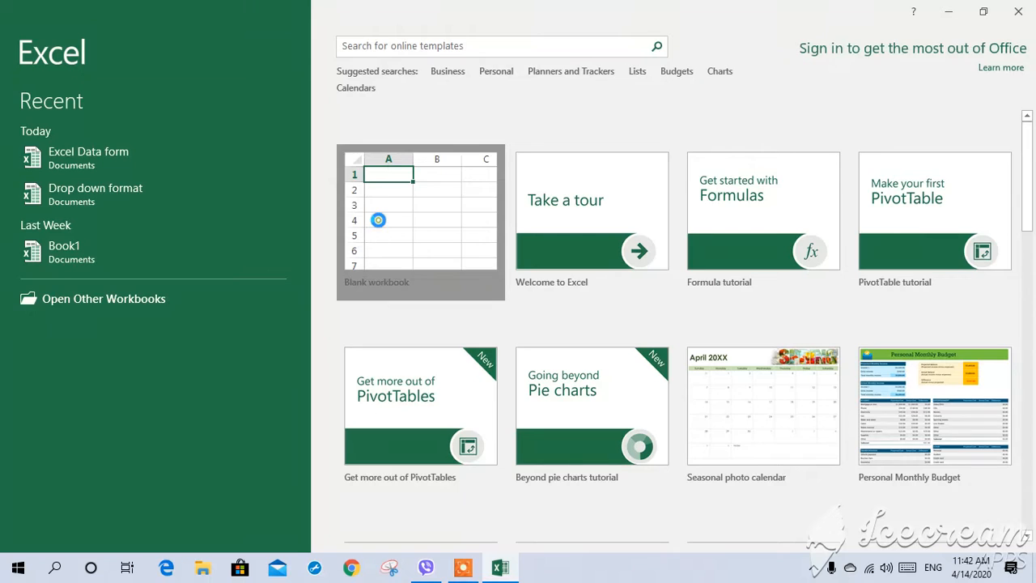
{"action": "left_click", "coordinate": [378, 219]}
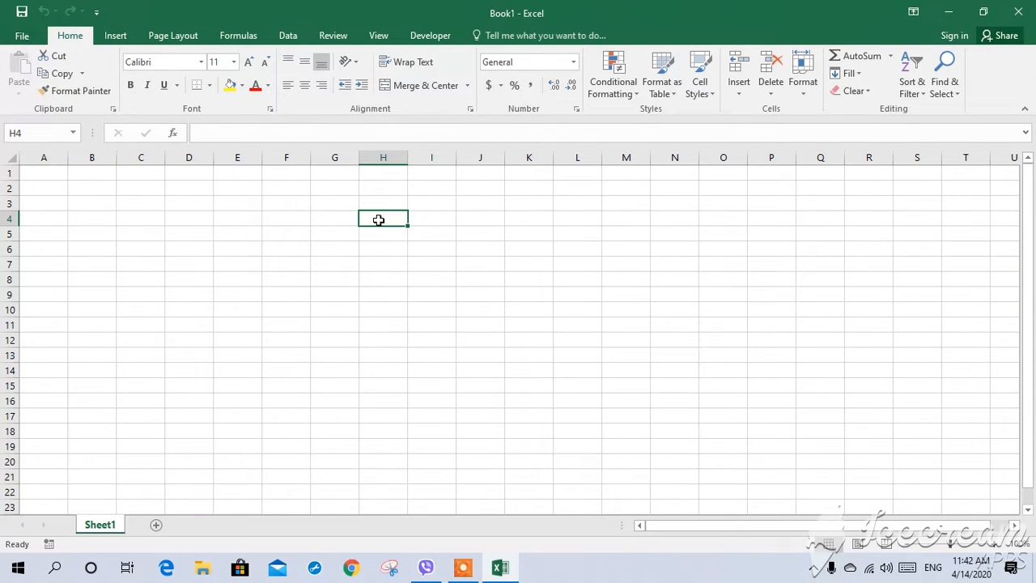
{"action": "left_click", "coordinate": [1020, 16]}
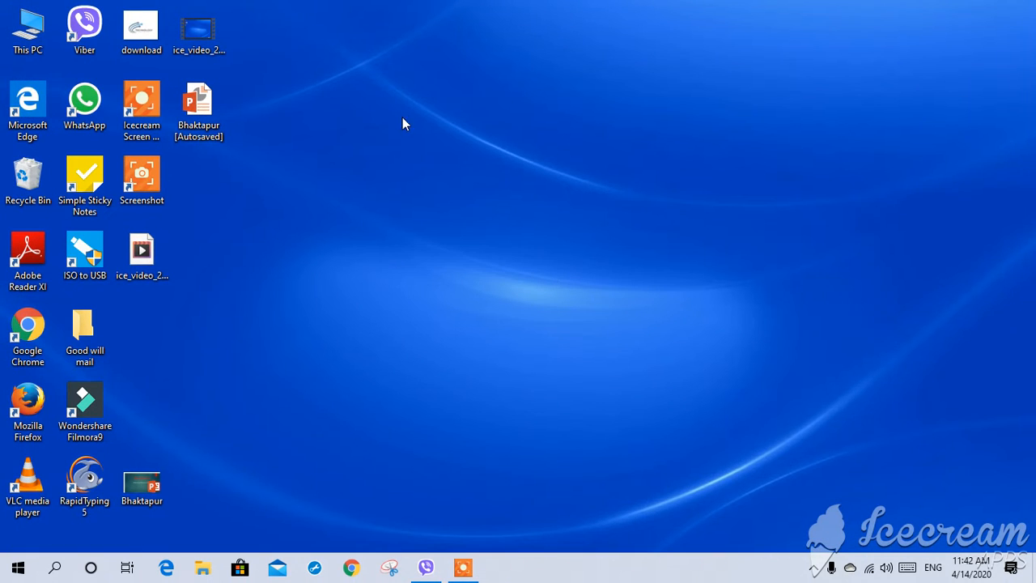
- Open the Excel Data form workbook from the Documents folder via This PC
{"action": "double_click", "coordinate": [28, 31]}
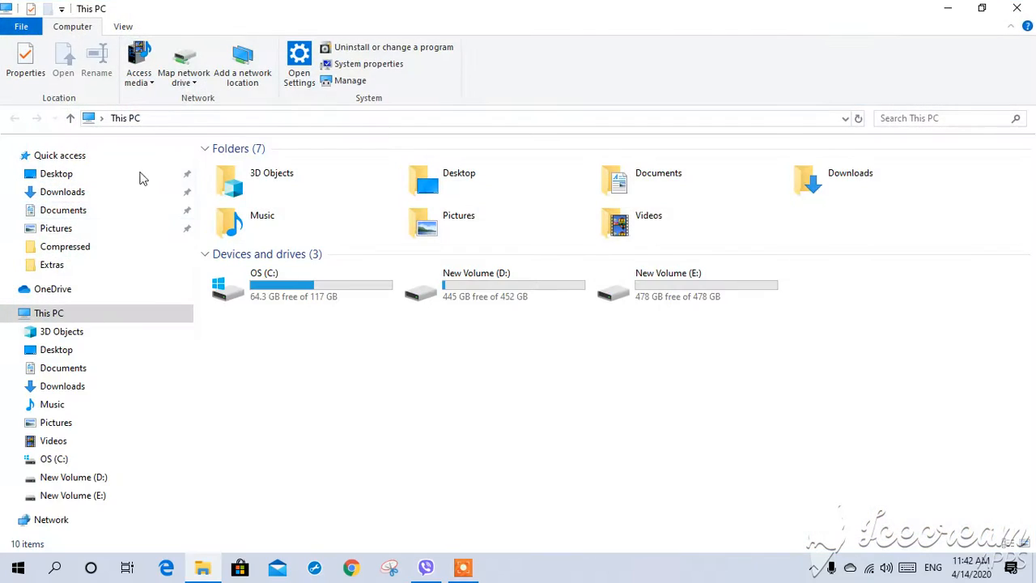
{"action": "left_click", "coordinate": [83, 212]}
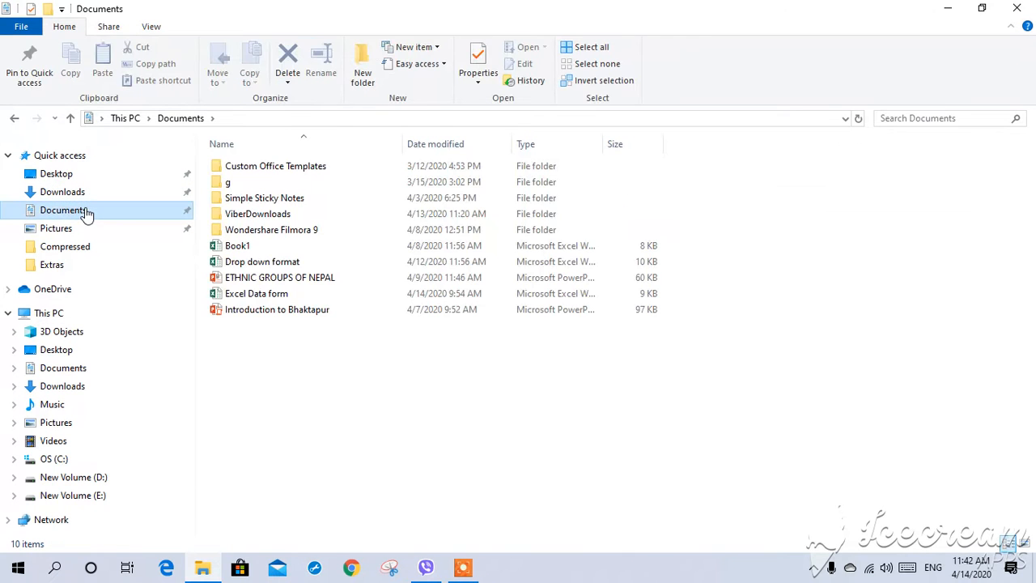
{"action": "left_click", "coordinate": [244, 296]}
{"action": "double_click", "coordinate": [244, 296]}
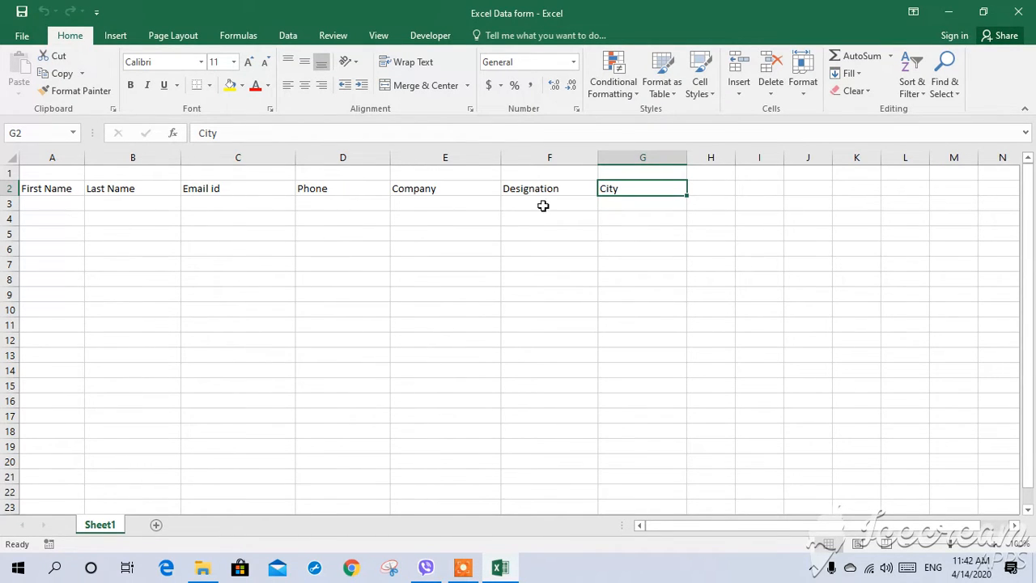
- Convert the header cells A2:G2 (First Name to City) into a table with headers
{"action": "left_click", "coordinate": [27, 192]}
{"action": "left_click_drag", "start_coordinate": [27, 192], "coordinate": [624, 190]}
{"action": "left_click", "coordinate": [123, 35]}
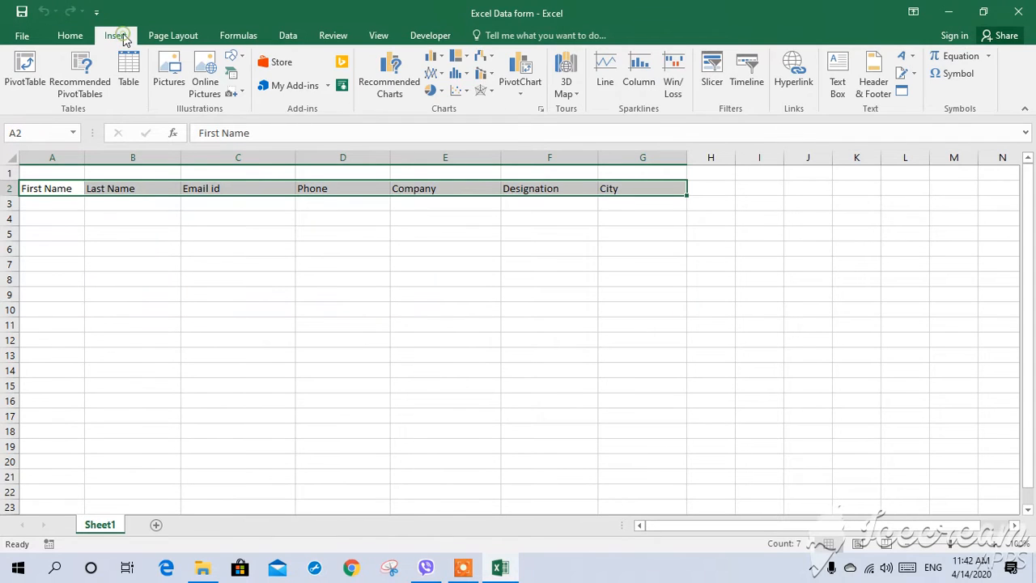
{"action": "left_click", "coordinate": [128, 69]}
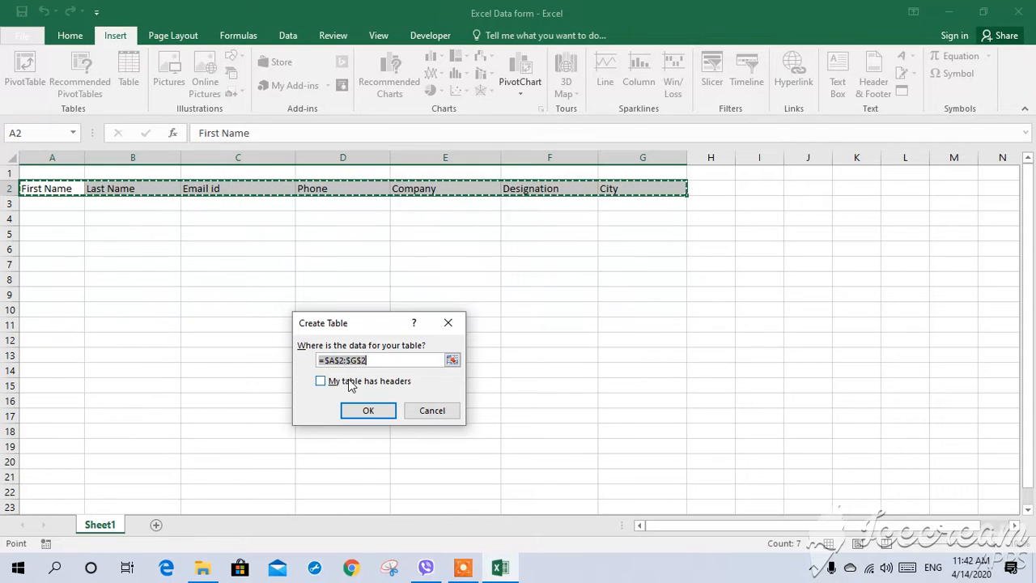
{"action": "left_click", "coordinate": [320, 381]}
{"action": "left_click", "coordinate": [364, 411]}
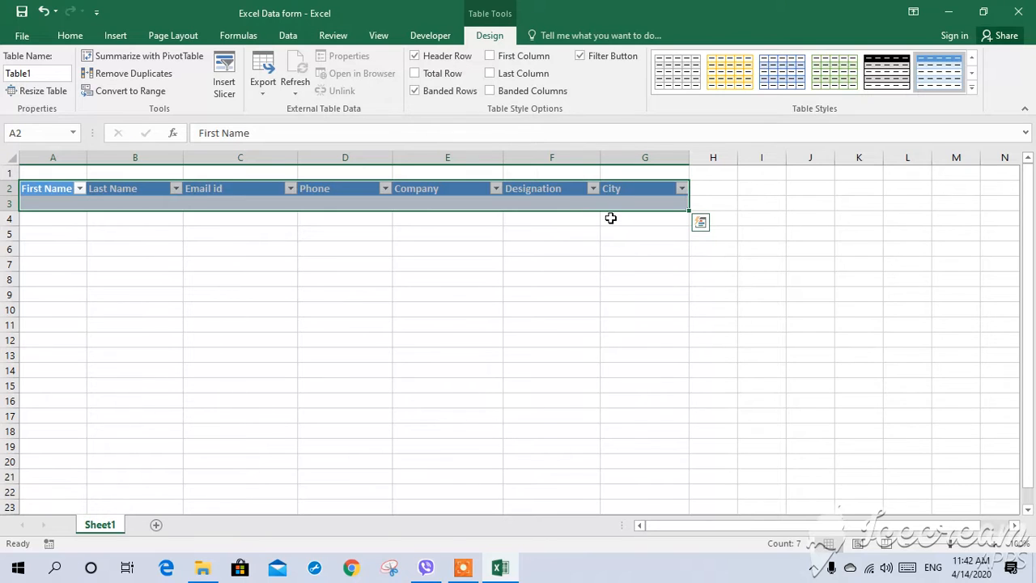
{"action": "left_click", "coordinate": [22, 37]}
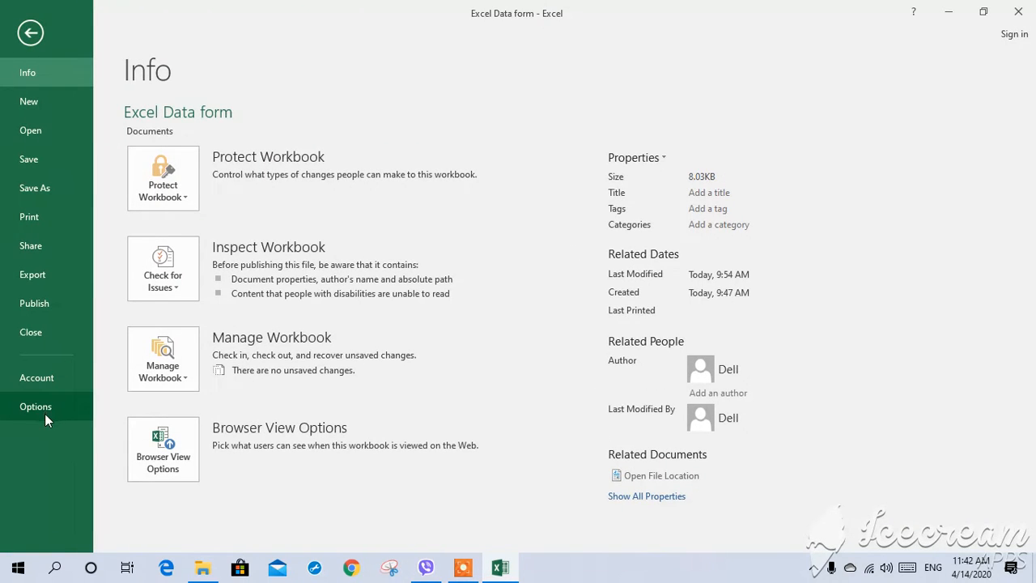
- In Excel Options' Customize Ribbon page, list the Commands Not in the Ribbon
{"action": "left_click", "coordinate": [35, 407]}
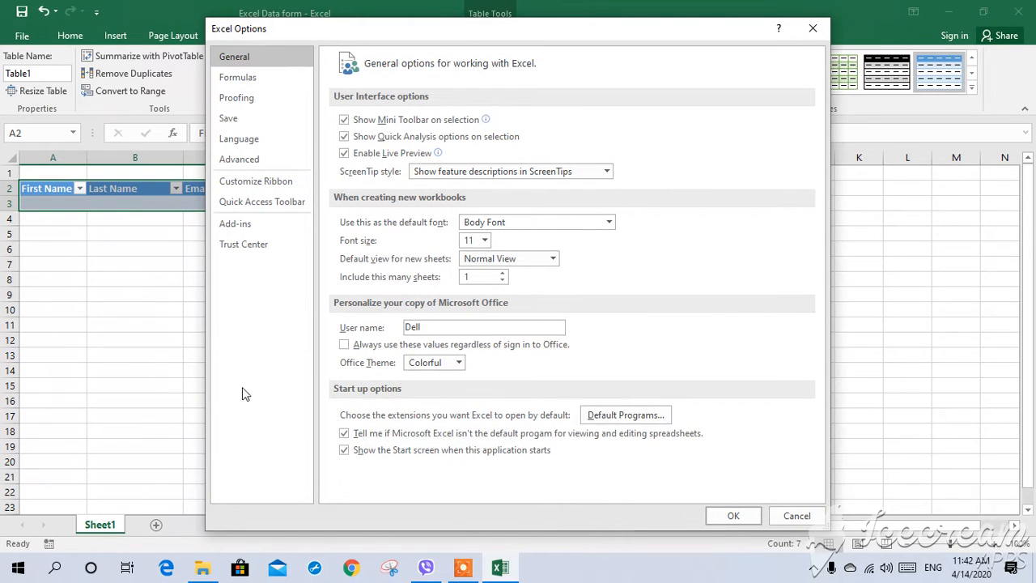
{"action": "left_click", "coordinate": [263, 183]}
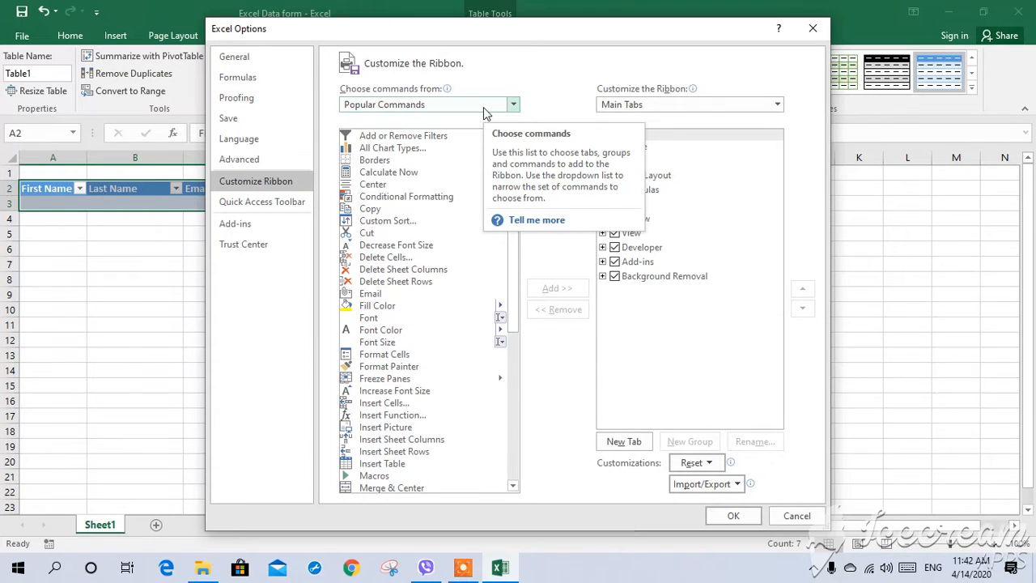
{"action": "left_click", "coordinate": [513, 105]}
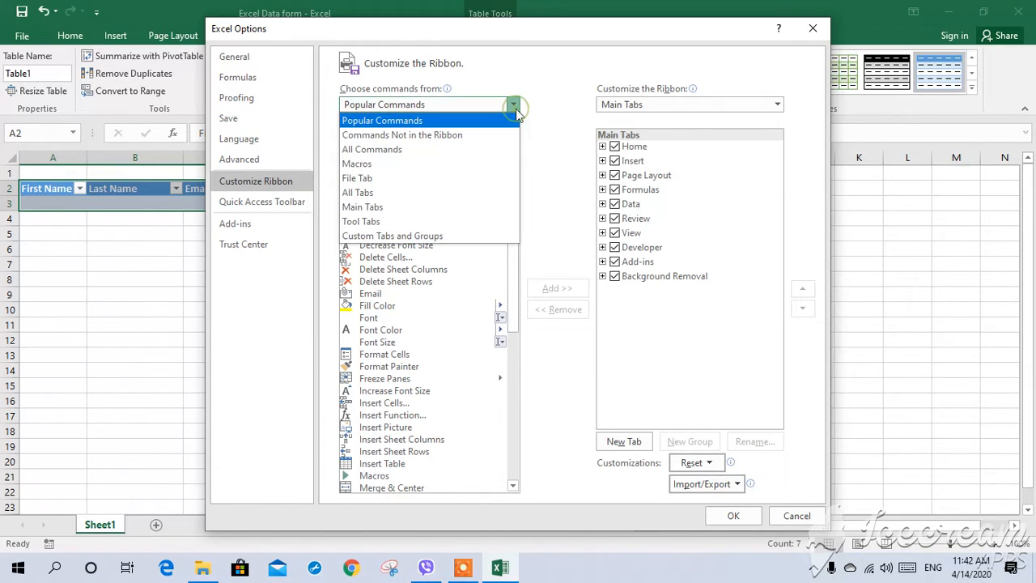
{"action": "left_click", "coordinate": [453, 136]}
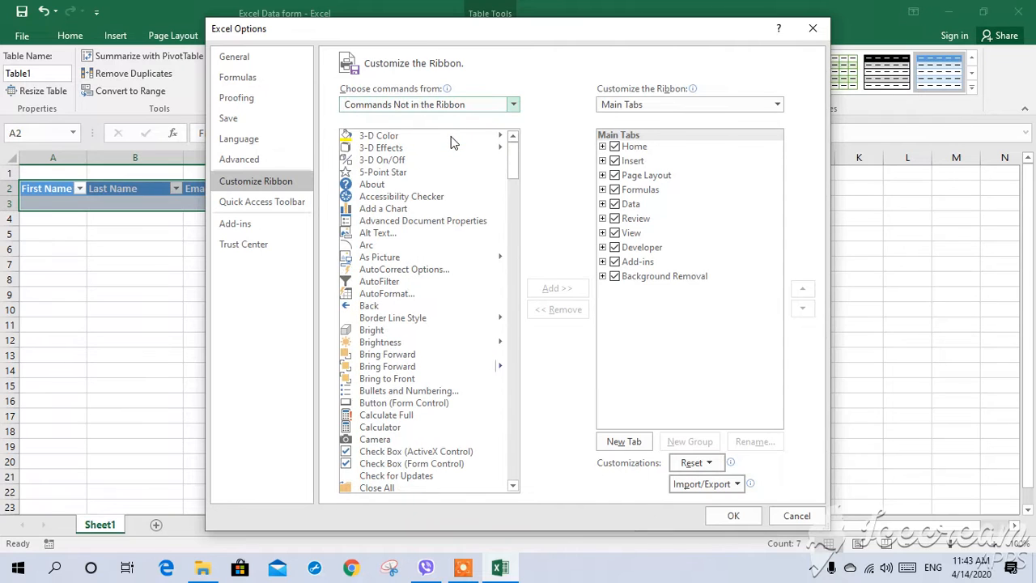
- Add a new ribbon tab renamed 'Data entry' and select its new group
{"action": "left_click", "coordinate": [632, 443]}
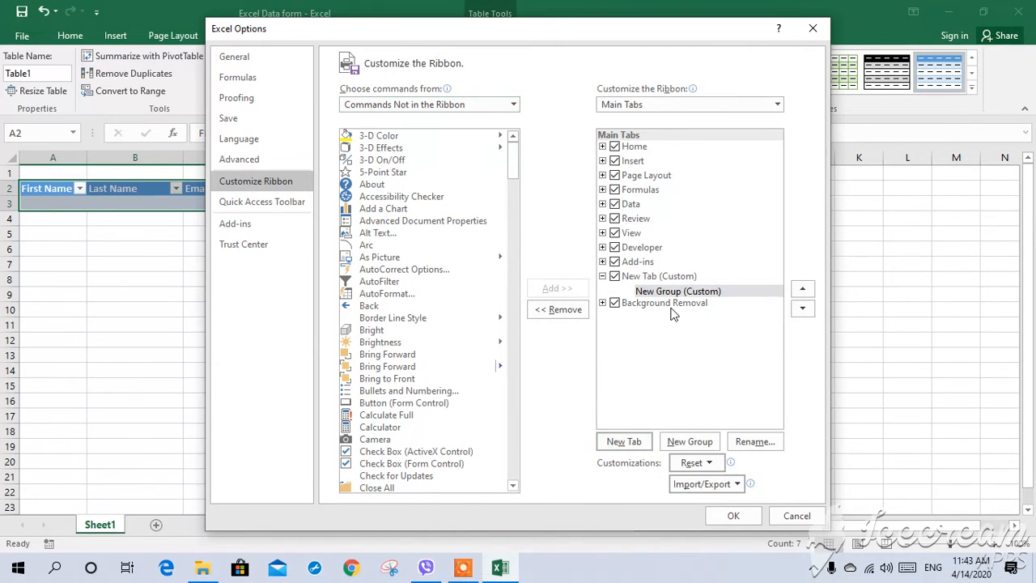
{"action": "left_click", "coordinate": [682, 278]}
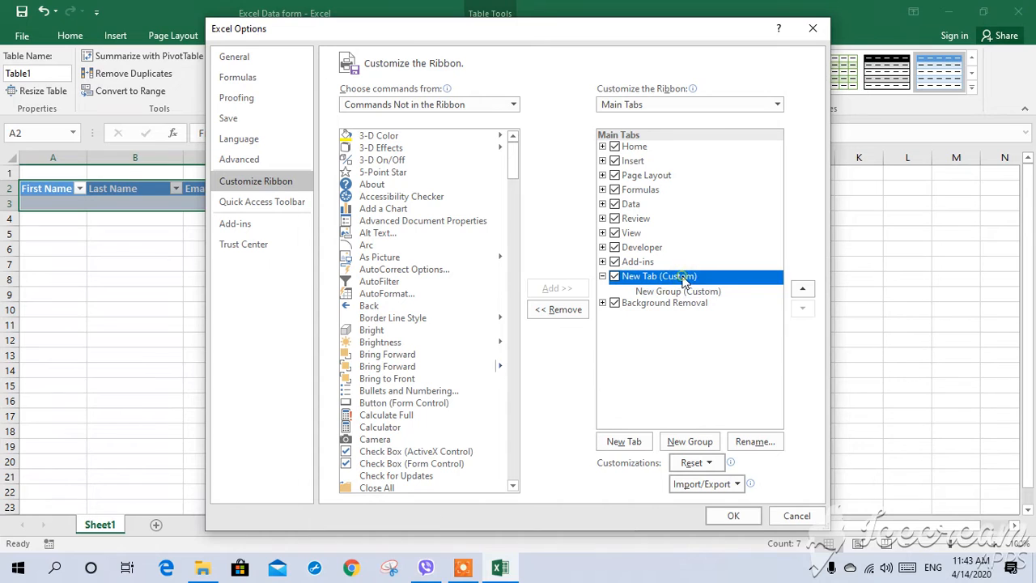
{"action": "left_click", "coordinate": [761, 444]}
{"action": "type", "text": "D"}
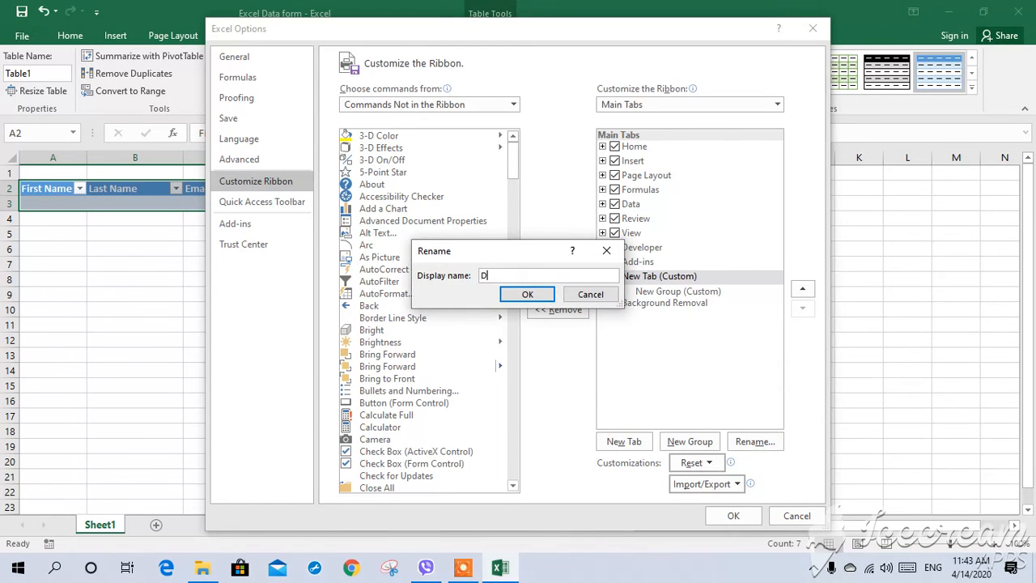
{"action": "type", "text": "ata entry"}
{"action": "left_click", "coordinate": [536, 295]}
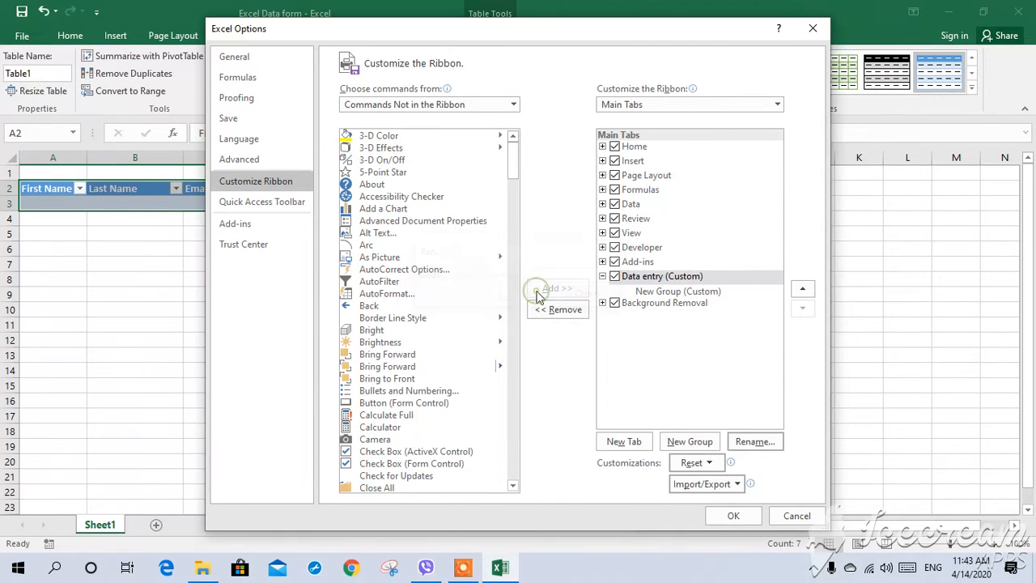
{"action": "left_click", "coordinate": [715, 294]}
- Rename the new custom group to 'Data form'
{"action": "left_click", "coordinate": [768, 442]}
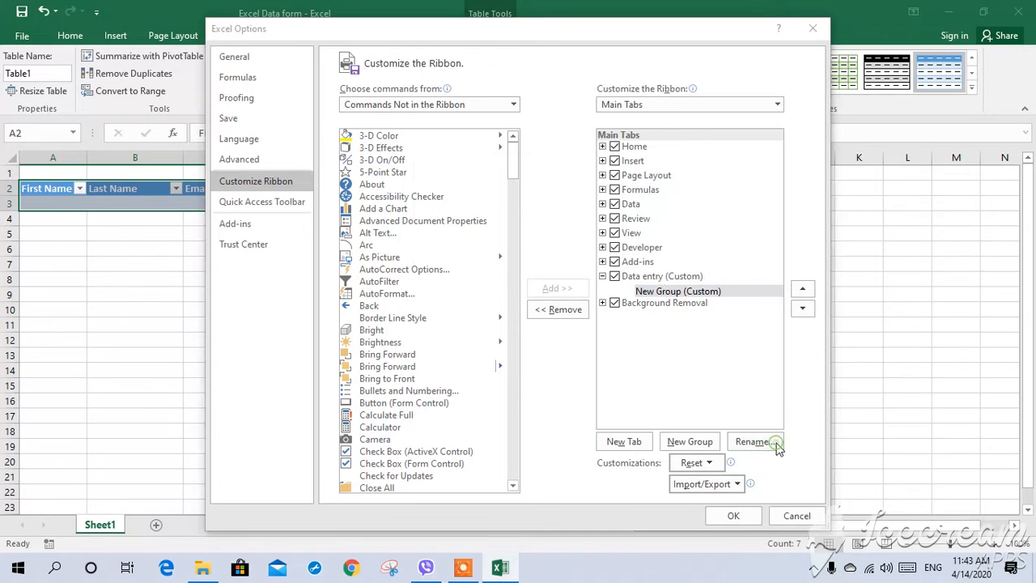
{"action": "key", "text": "BackSpace"}
{"action": "type", "text": "Dat"}
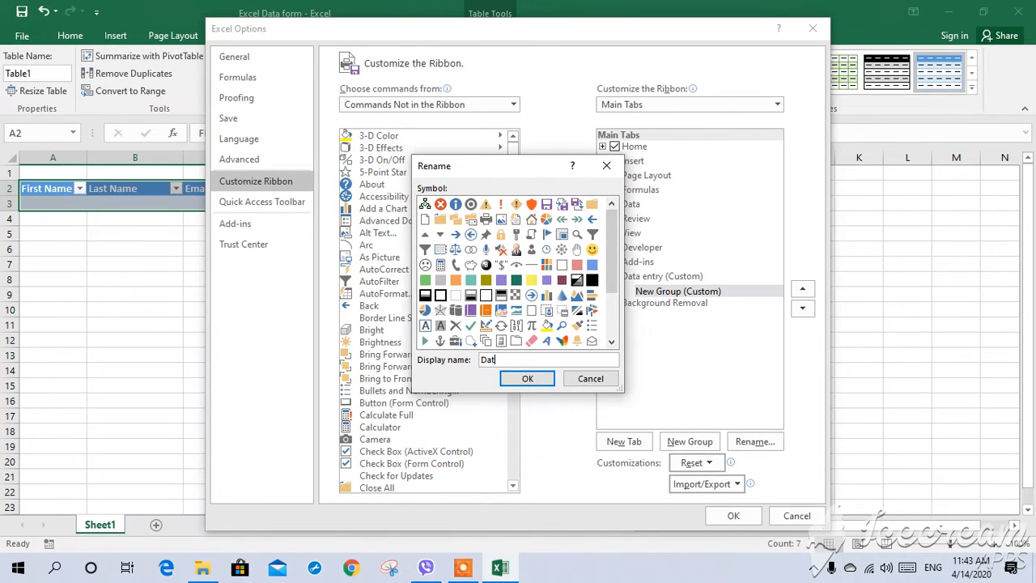
{"action": "type", "text": "a form"}
{"action": "left_click", "coordinate": [527, 379]}
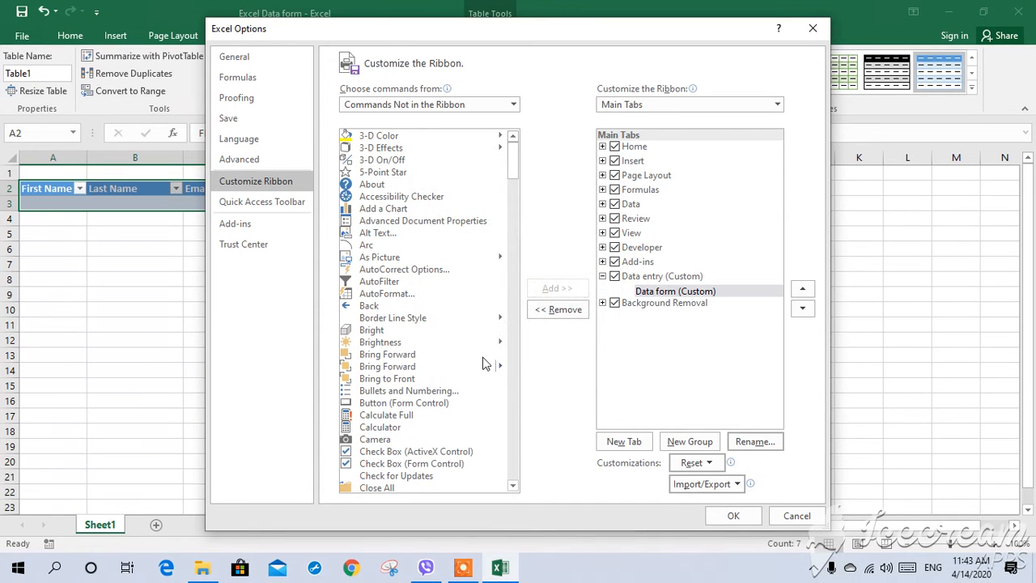
- Add the Form... command to the Data form group and apply the ribbon changes
{"action": "left_click_drag", "start_coordinate": [514, 169], "coordinate": [519, 242]}
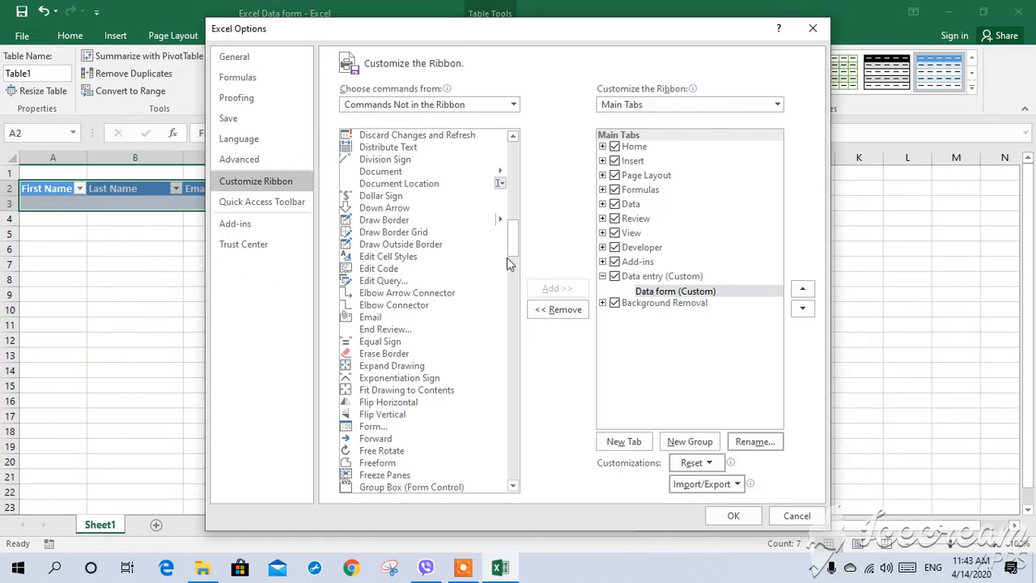
{"action": "left_click", "coordinate": [366, 427]}
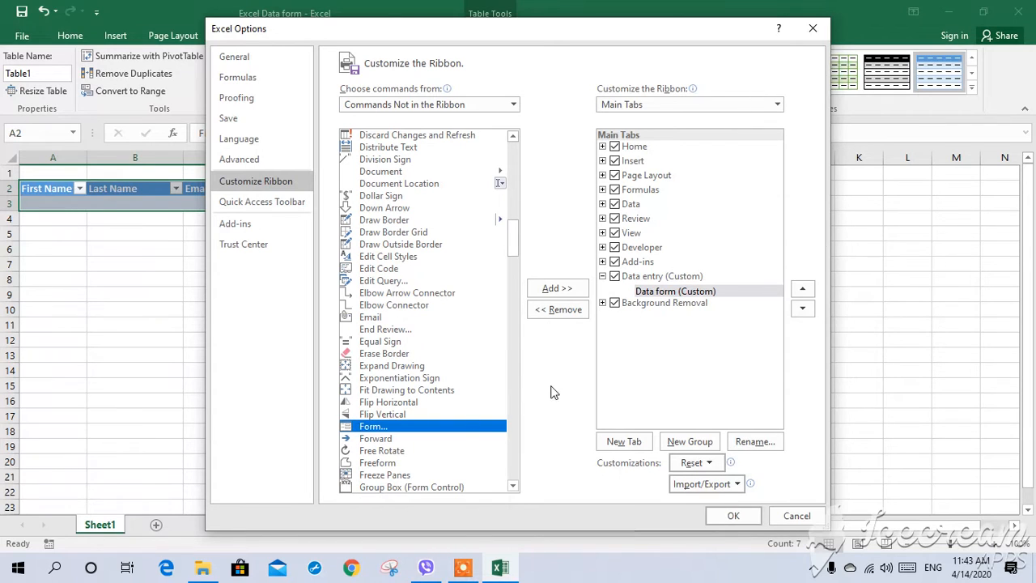
{"action": "left_click", "coordinate": [556, 288]}
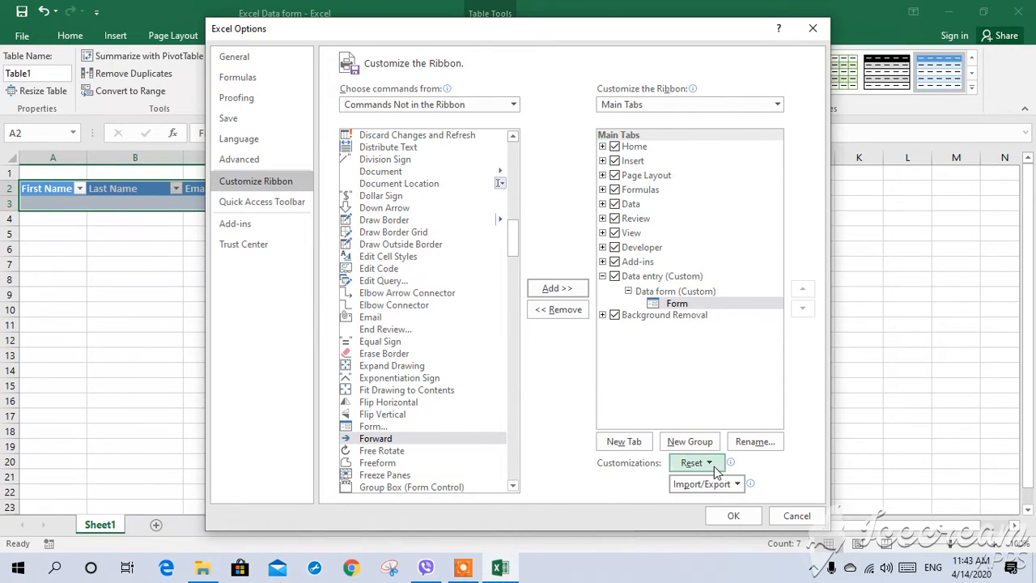
{"action": "left_click", "coordinate": [728, 516]}
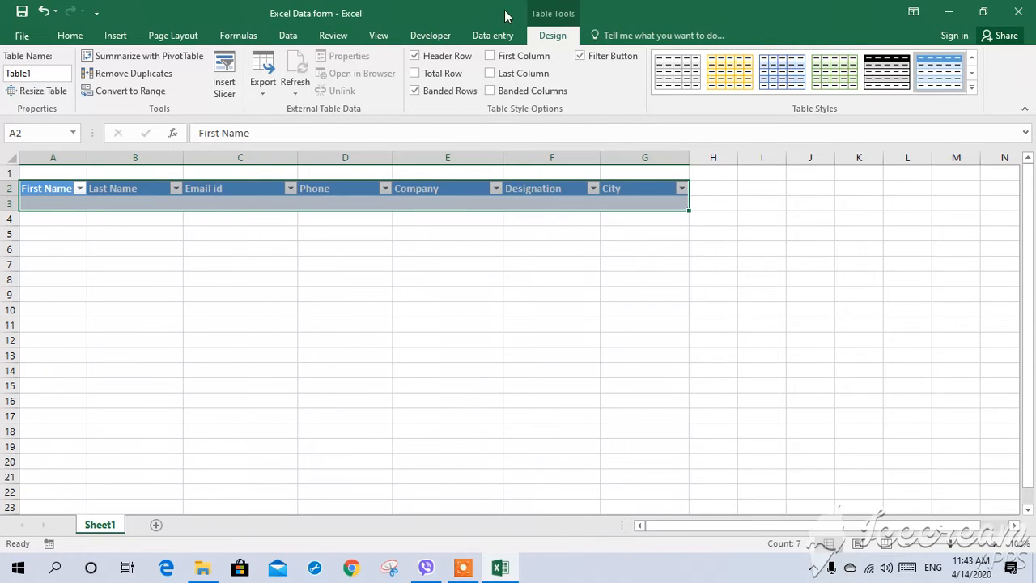
- Open the table's data form with the Form button on the Data entry tab
{"action": "left_click", "coordinate": [490, 36]}
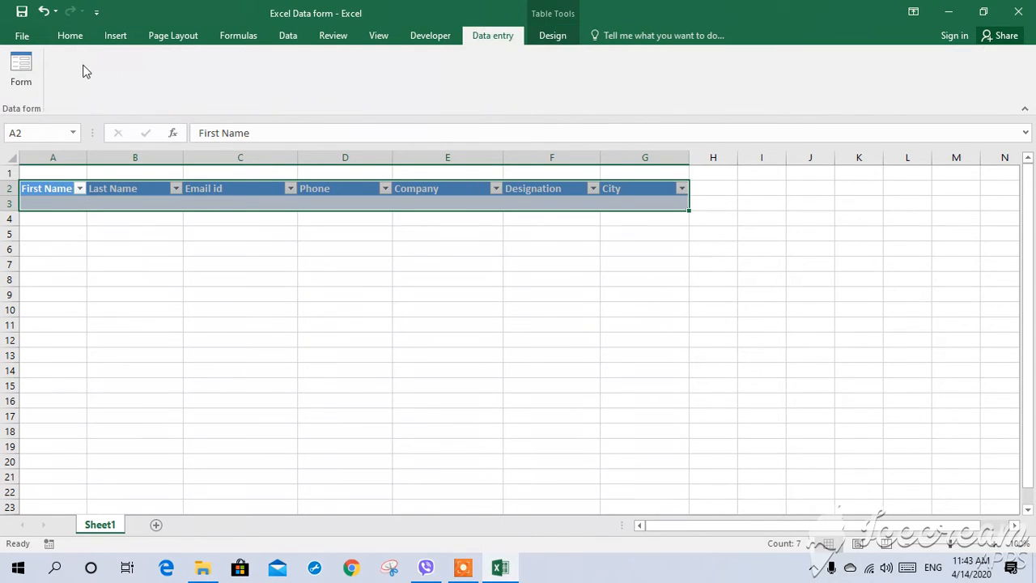
{"action": "left_click", "coordinate": [23, 71]}
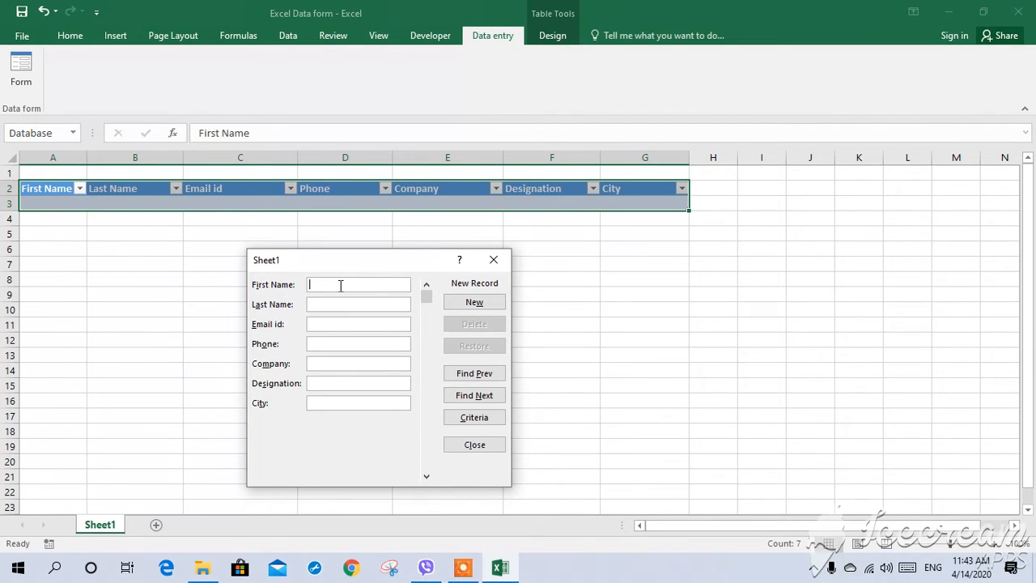
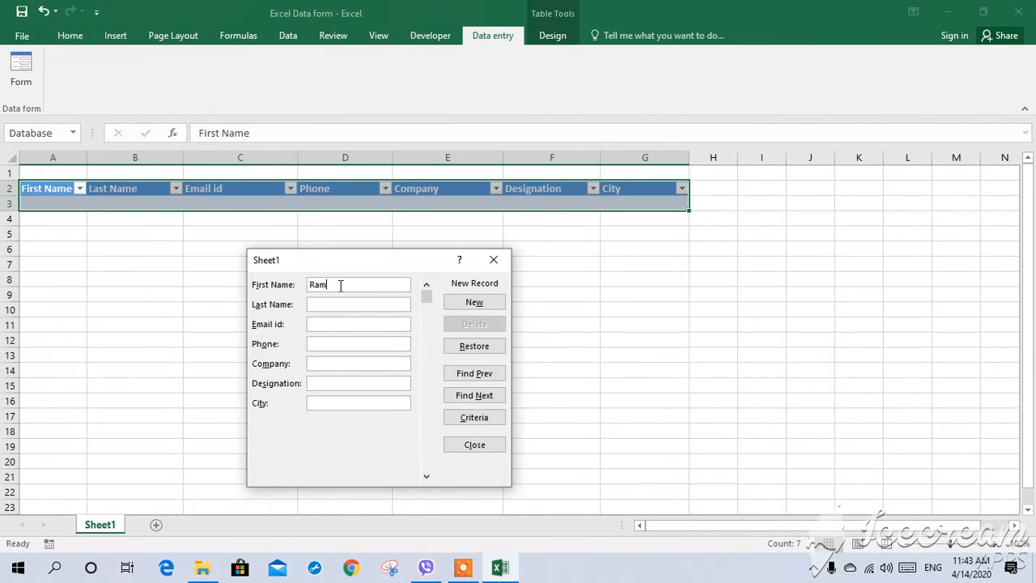
- Enter the first contact's name, e-mail, phone, company ABC Limited, designation Officer, city Kathmandu, and save it
{"action": "key", "text": "Tab"}
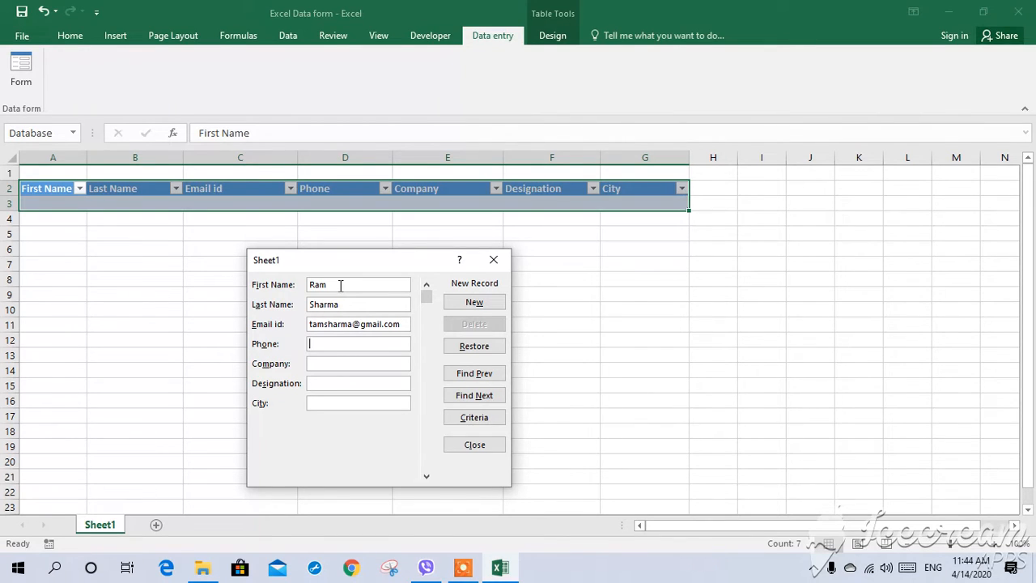
{"action": "type", "text": "A"}
{"action": "type", "text": "BC IIM"}
{"action": "key", "text": "BackSpace"}
{"action": "key", "text": "BackSpace"}
{"action": "type", "text": "imited"}
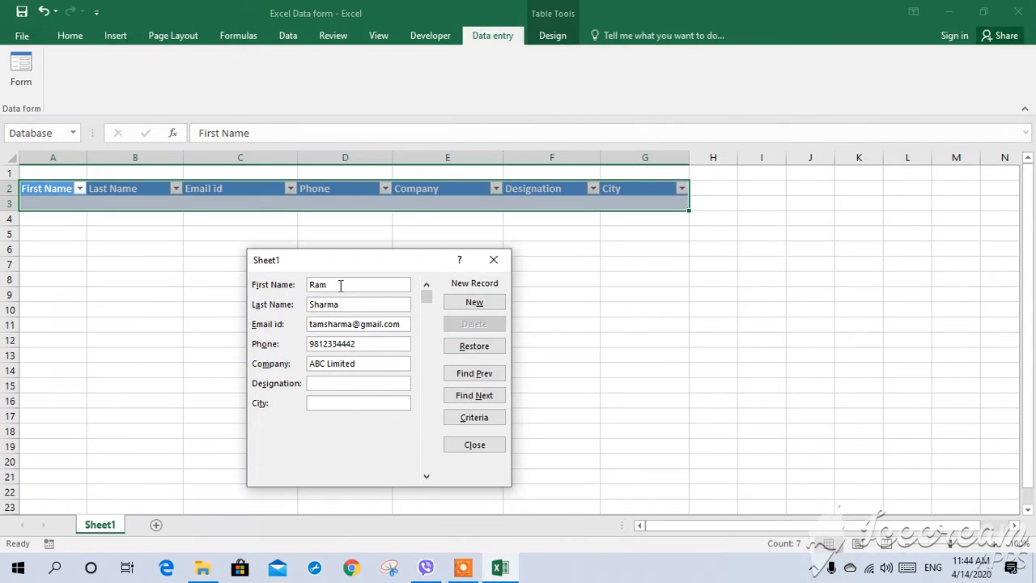
{"action": "key", "text": "Tab"}
{"action": "type", "text": "Officer"}
{"action": "type", "text": "Kathmandu"}
{"action": "left_click", "coordinate": [467, 311]}
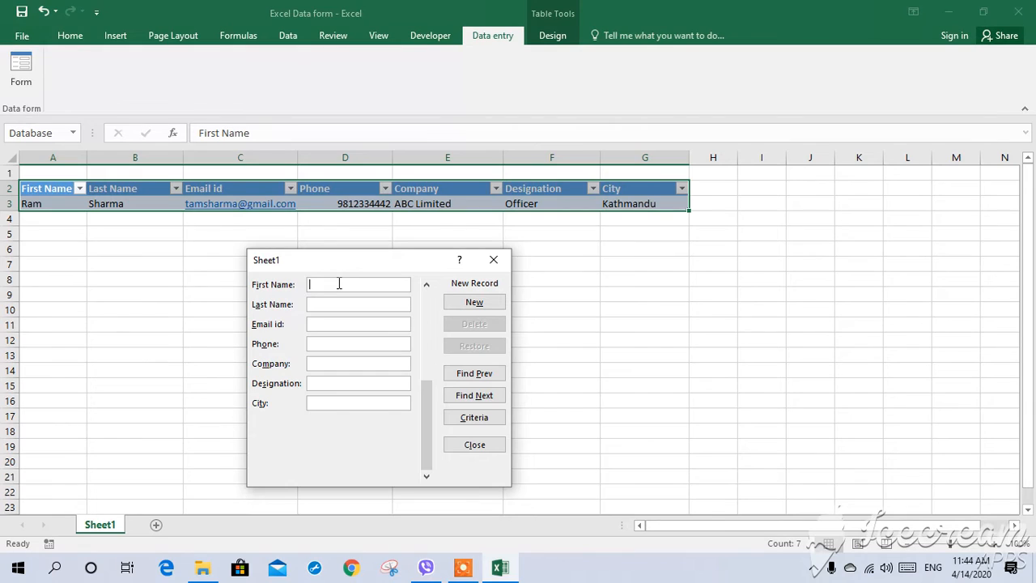
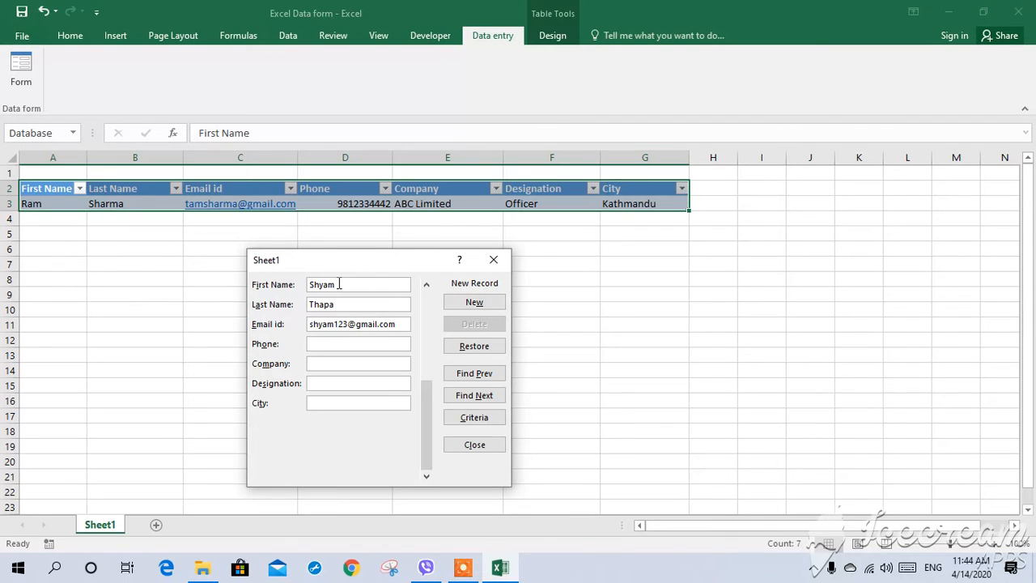
- Enter the second contact's name, e-mail, phone, company AM LIMITED, designation Officer, city Bhaktapur, and save
{"action": "key", "text": "Tab"}
{"action": "type", "text": "1234434"}
{"action": "type", "text": "AM"}
{"action": "type", "text": " LIMITED"}
{"action": "key", "text": "Tab"}
{"action": "type", "text": "Officer"}
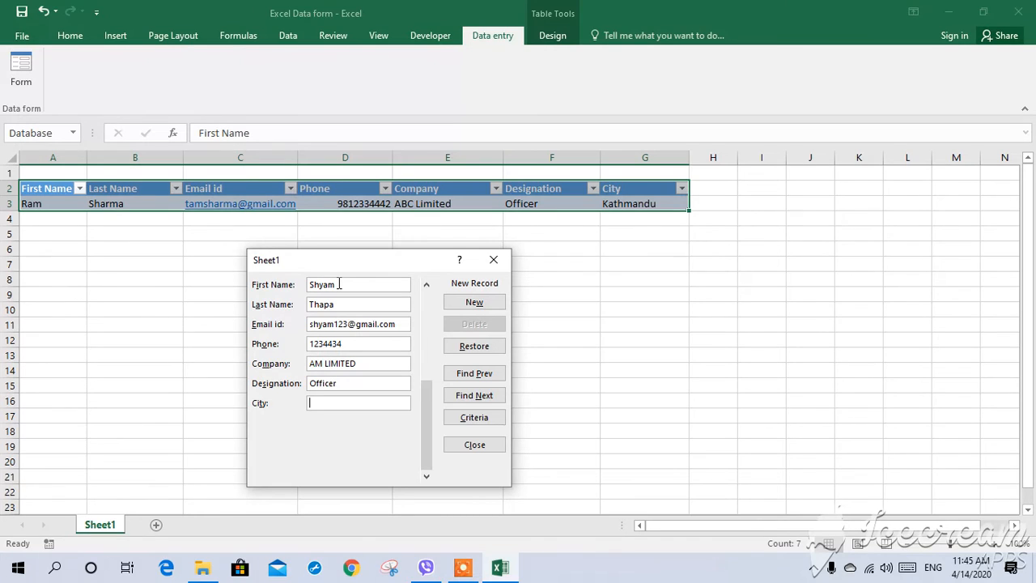
{"action": "type", "text": "Bhaktkapur"}
{"action": "key", "text": "BackSpace"}
{"action": "key", "text": "BackSpace"}
{"action": "key", "text": "BackSpace"}
{"action": "type", "text": "pur"}
{"action": "left_click", "coordinate": [467, 304]}
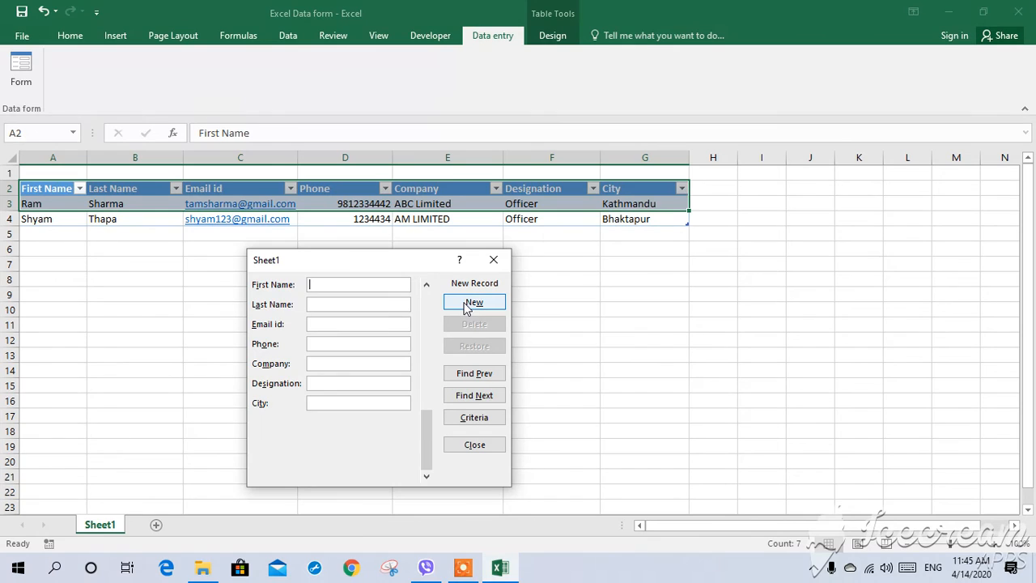
- Close the data form and exit Excel without saving the workbook
{"action": "left_click", "coordinate": [493, 259]}
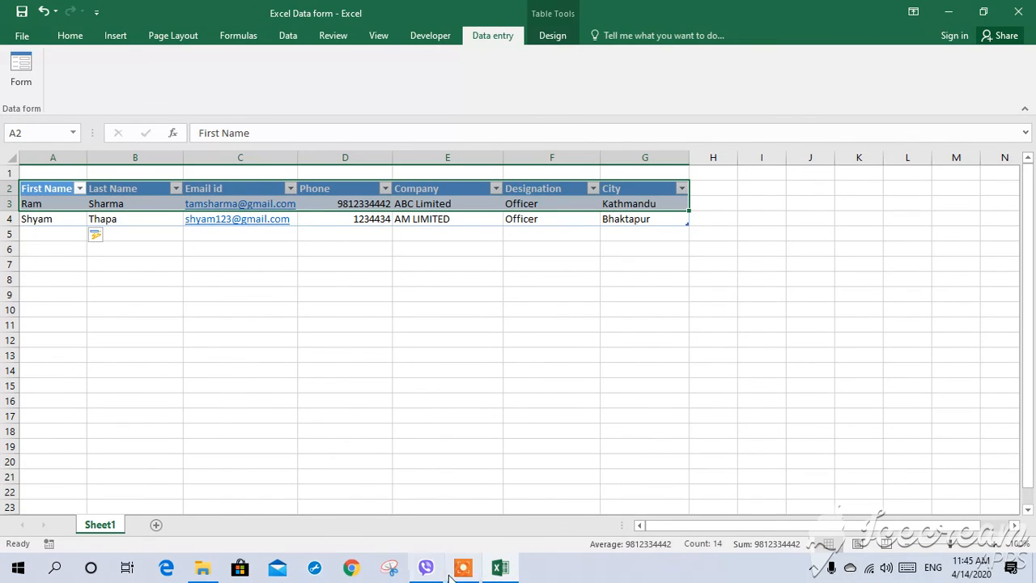
{"action": "left_click", "coordinate": [1021, 12]}
{"action": "left_click", "coordinate": [530, 303]}
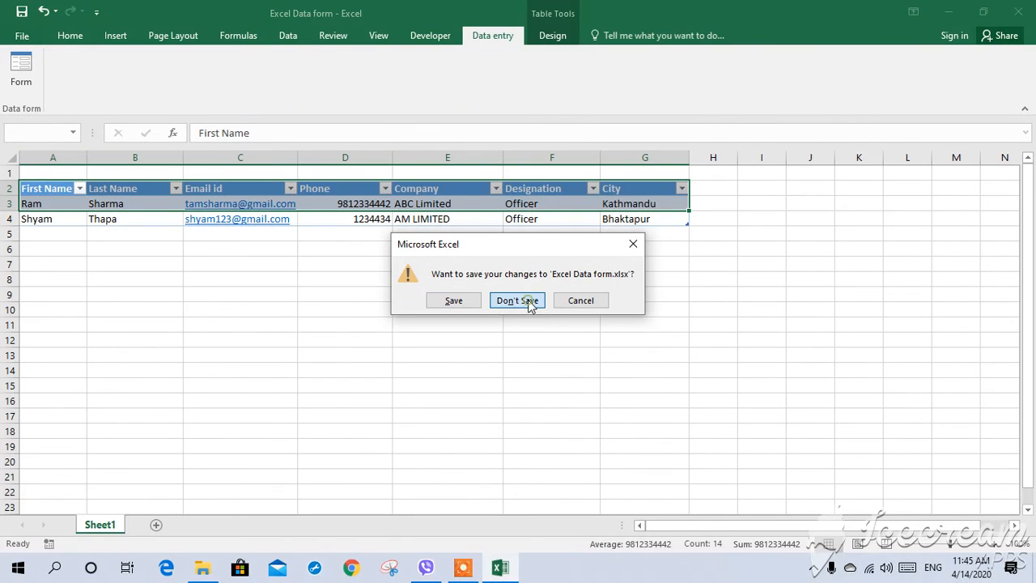
{"action": "left_click", "coordinate": [468, 569]}
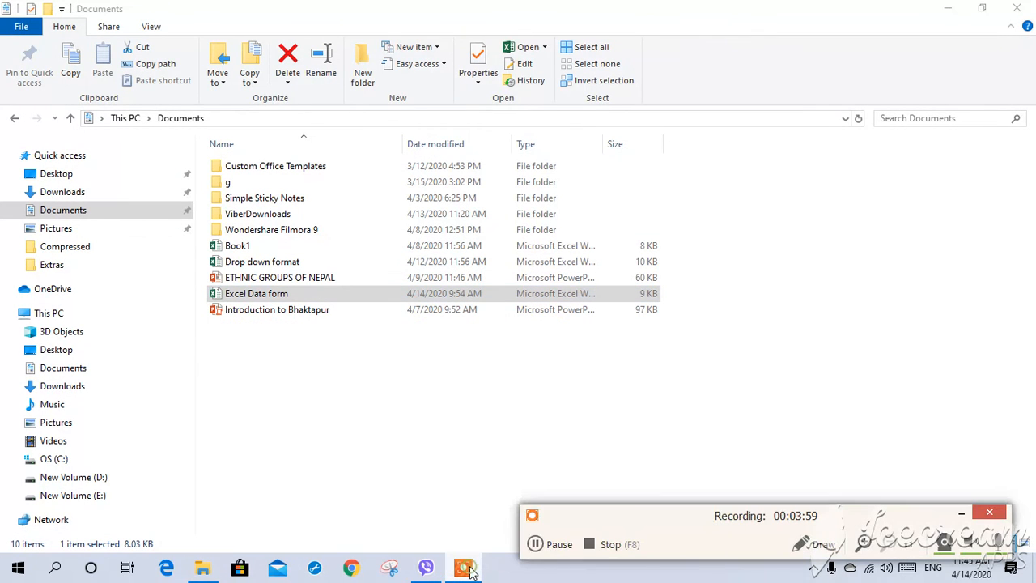